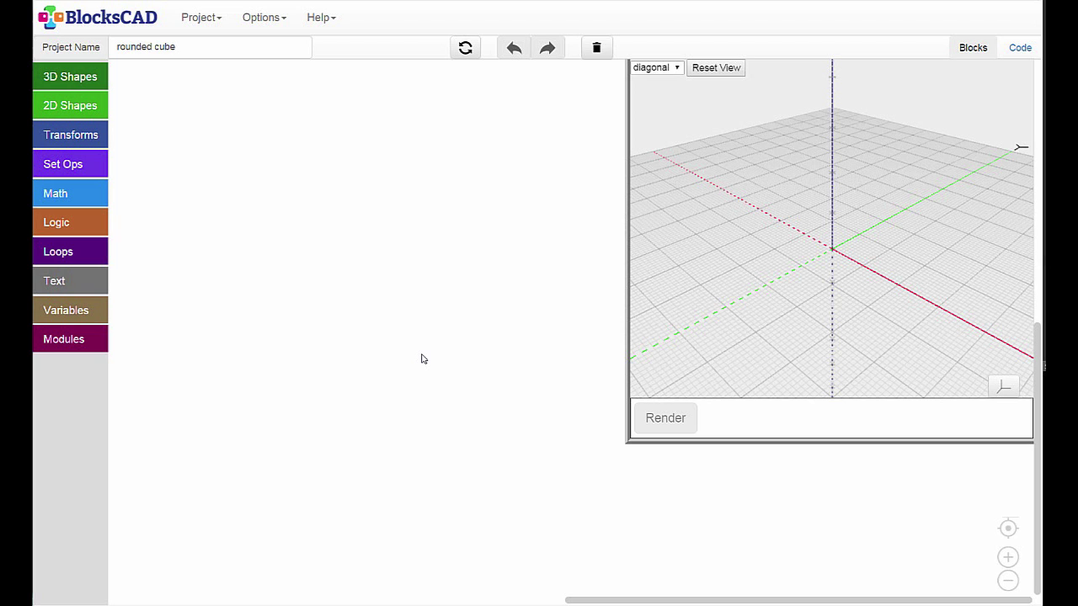
Add a Sphere block and a Cube block to the workspace, keeping them apart.
{"action": "left_click", "coordinate": [69, 81]}
{"action": "left_click_drag", "start_coordinate": [150, 80], "coordinate": [286, 221]}
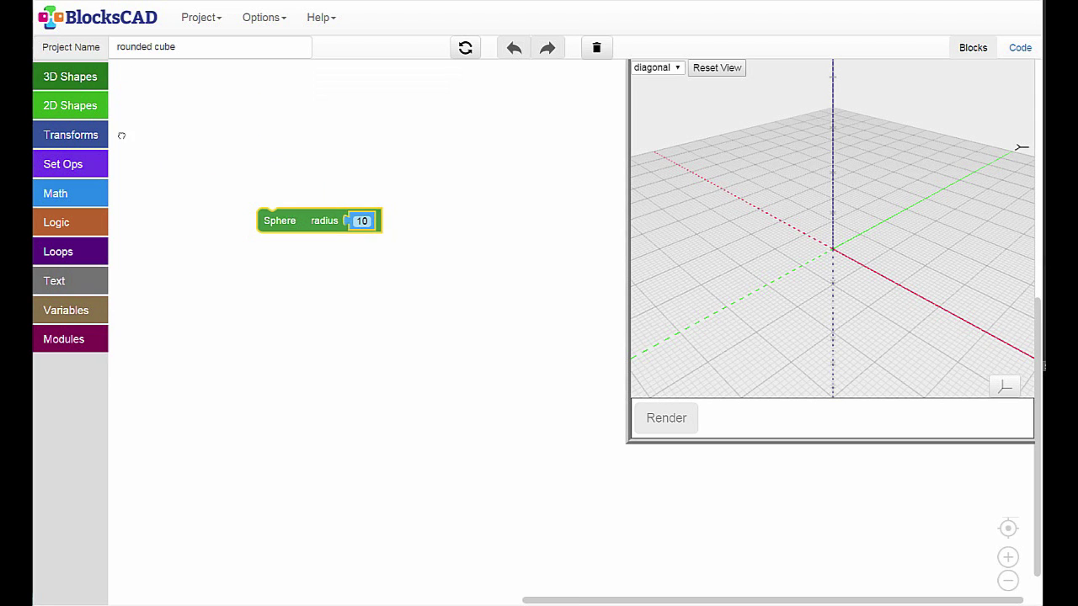
{"action": "left_click", "coordinate": [74, 80]}
{"action": "left_click_drag", "start_coordinate": [144, 123], "coordinate": [200, 250]}
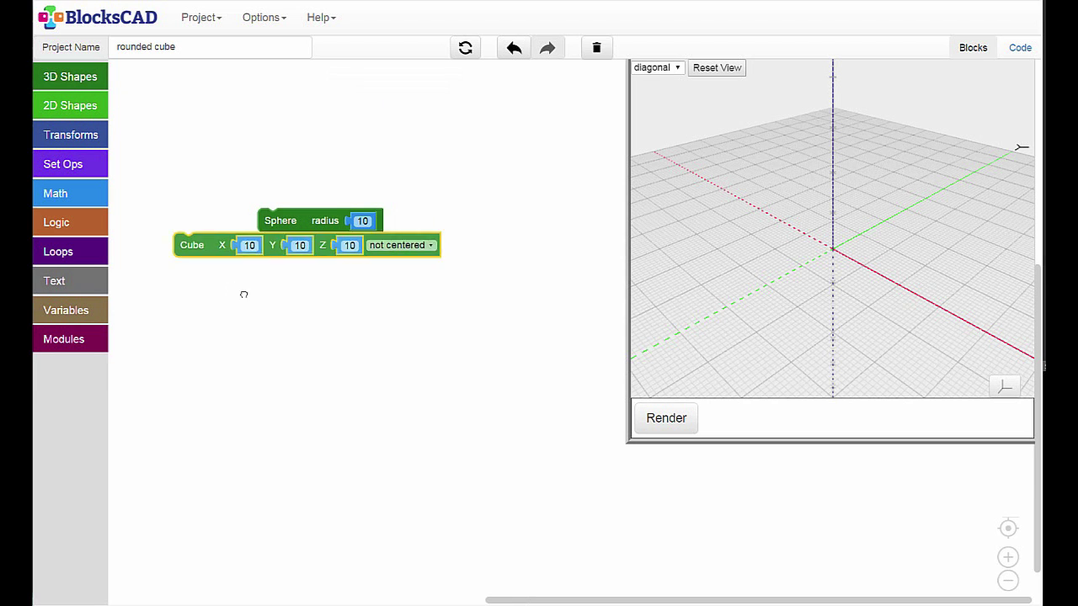
{"action": "left_click_drag", "start_coordinate": [243, 294], "coordinate": [356, 315]}
Render the overlapping sphere and cube and orbit the preview to a lower angle.
{"action": "left_click", "coordinate": [673, 425]}
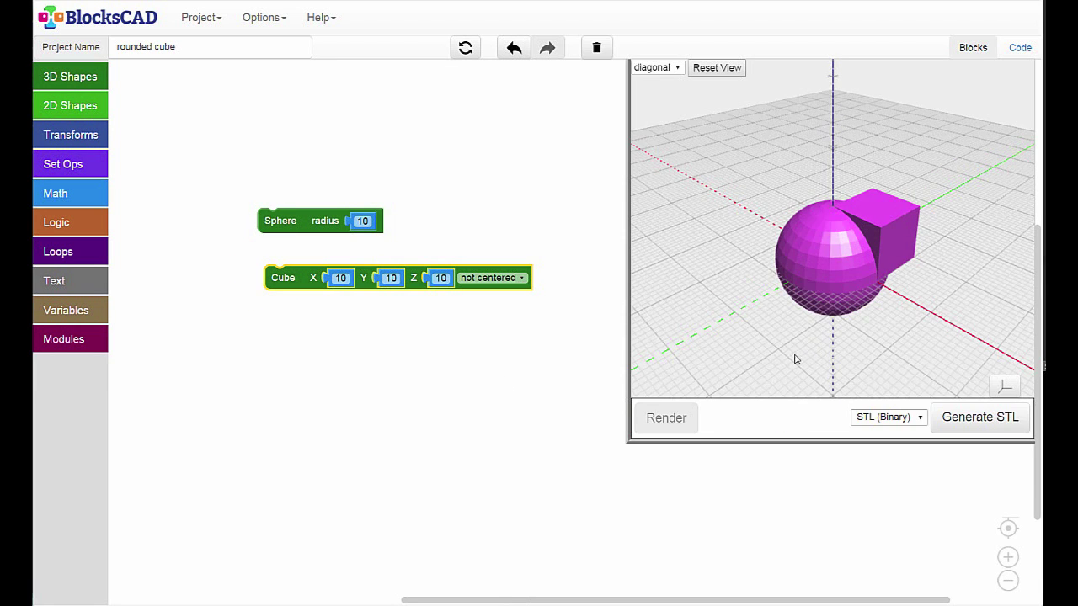
{"action": "left_click_drag", "start_coordinate": [795, 359], "coordinate": [790, 355]}
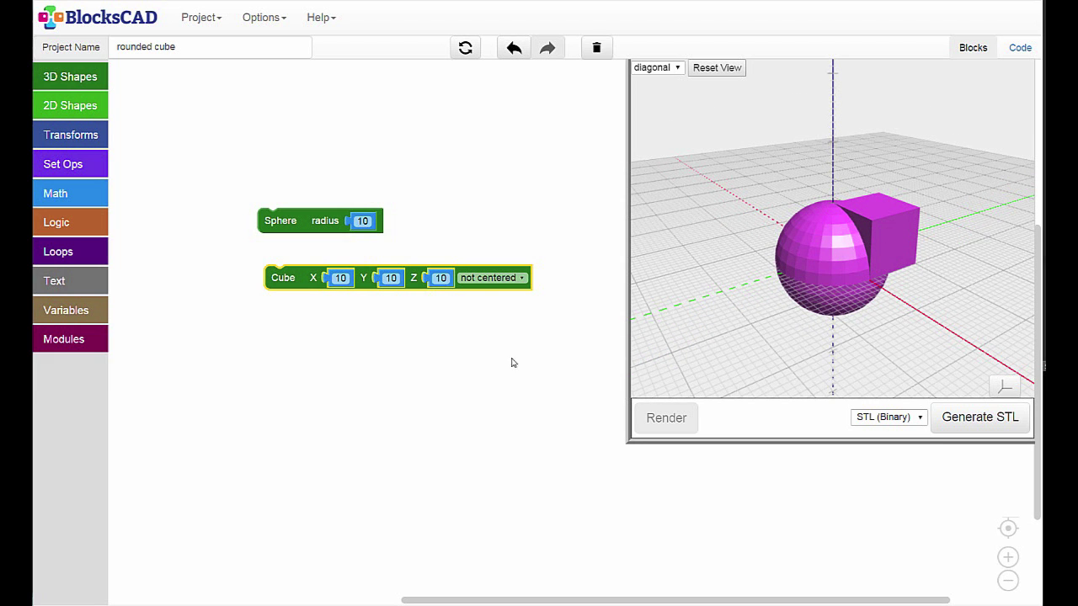
{"action": "left_click", "coordinate": [64, 166]}
Put the Sphere and Cube into a Difference block, Sphere first, and render the cut corner.
{"action": "left_click_drag", "start_coordinate": [153, 187], "coordinate": [304, 156]}
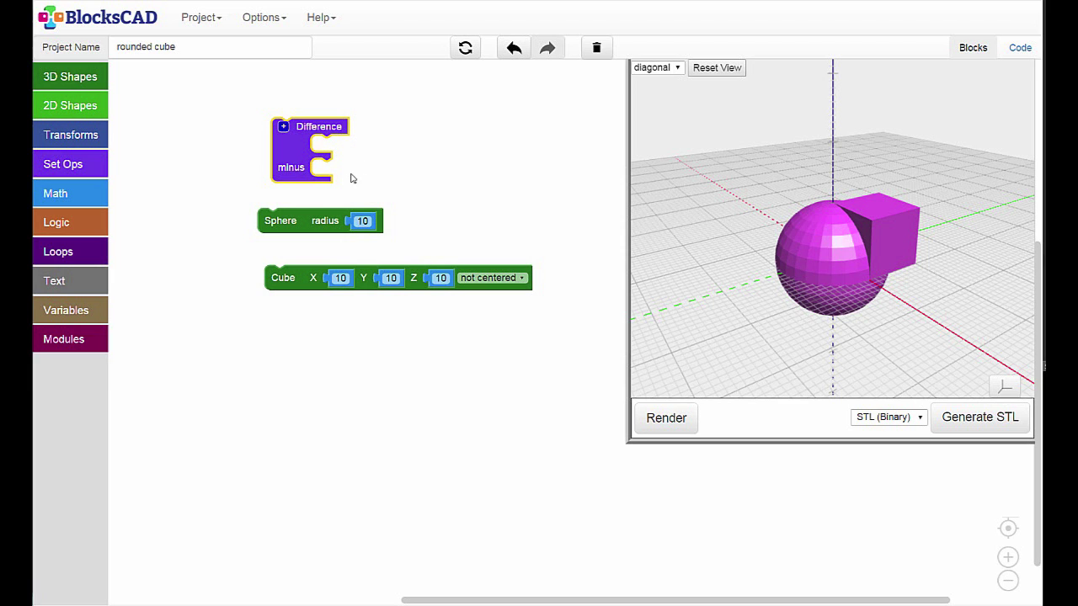
{"action": "left_click_drag", "start_coordinate": [274, 221], "coordinate": [333, 158]}
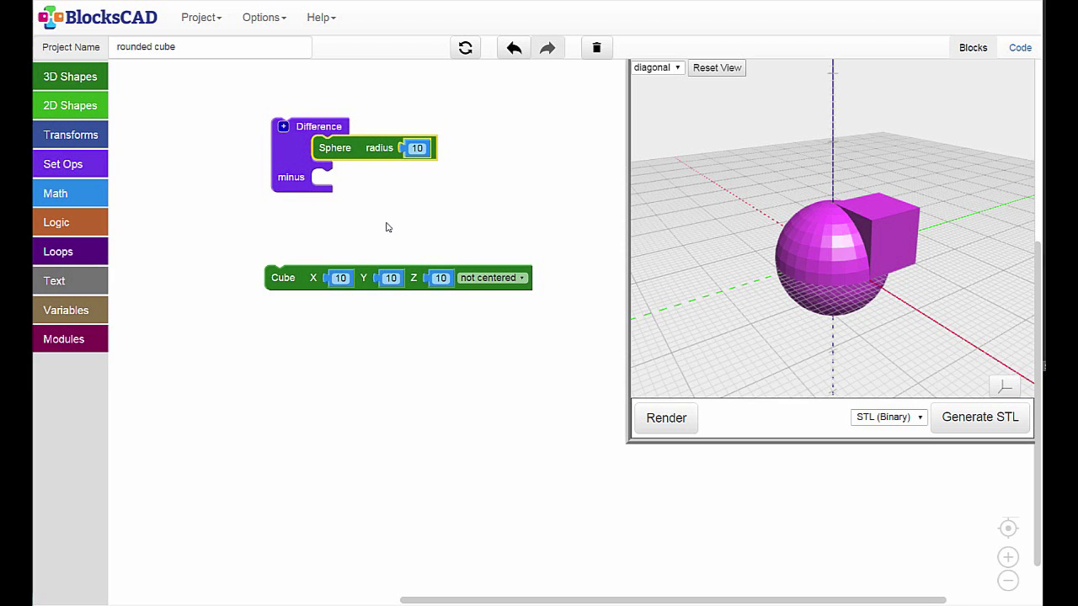
{"action": "left_click_drag", "start_coordinate": [280, 277], "coordinate": [327, 192]}
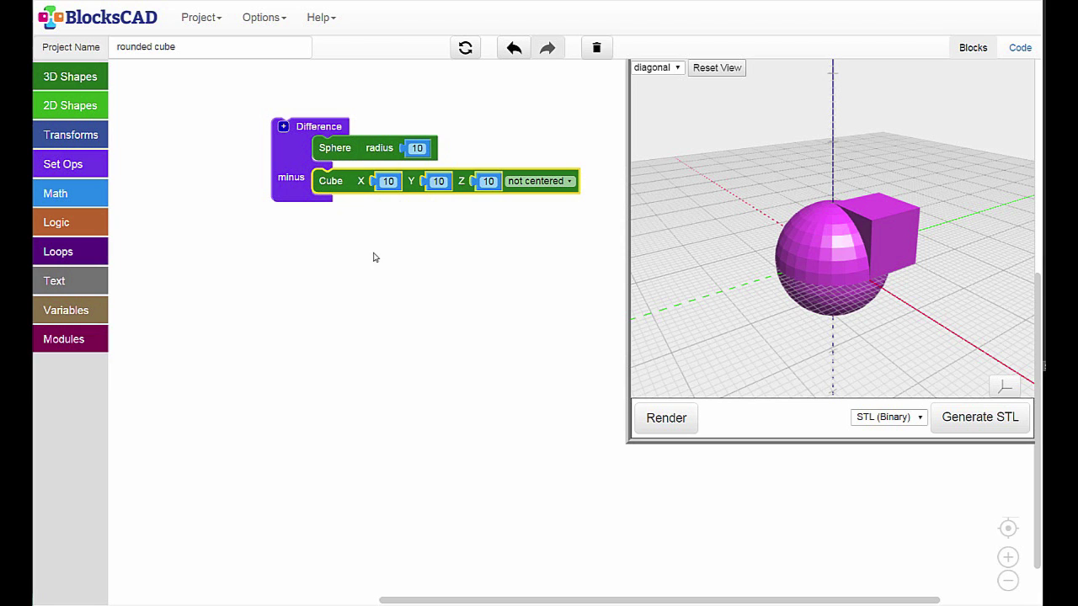
{"action": "left_click", "coordinate": [667, 418]}
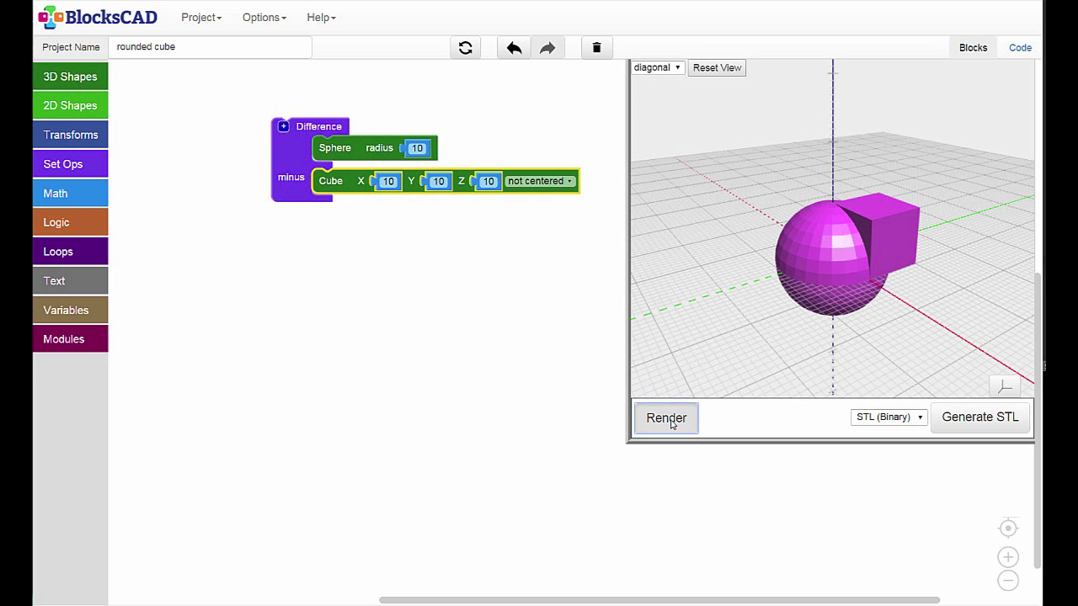
{"action": "left_click_drag", "start_coordinate": [739, 362], "coordinate": [710, 361]}
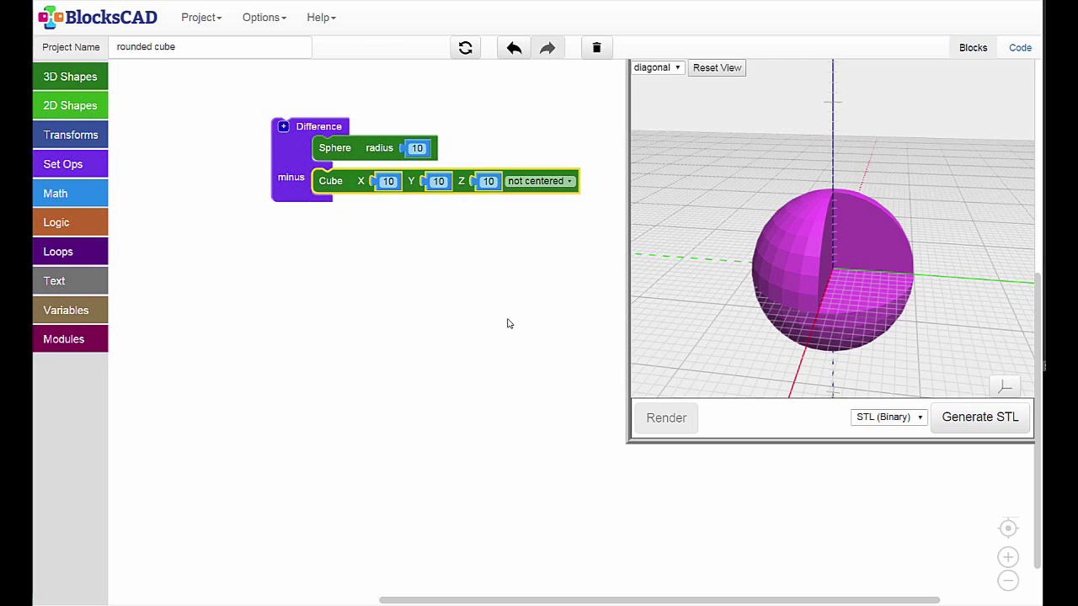
Swap the Difference so the Cube is the base and the Sphere is subtracted, then render.
{"action": "left_click_drag", "start_coordinate": [339, 192], "coordinate": [331, 266]}
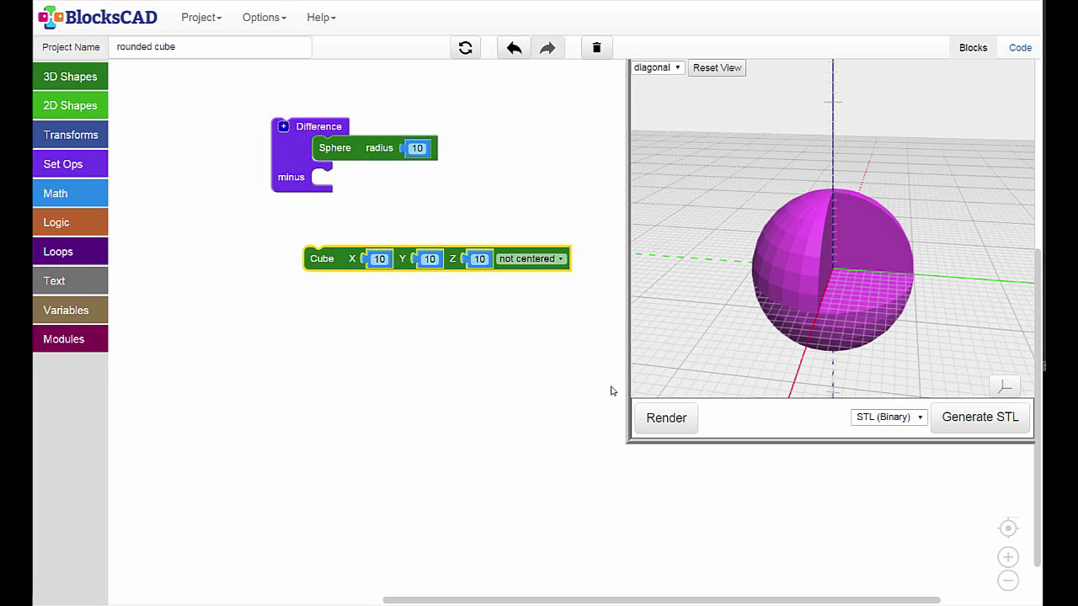
{"action": "left_click", "coordinate": [661, 421]}
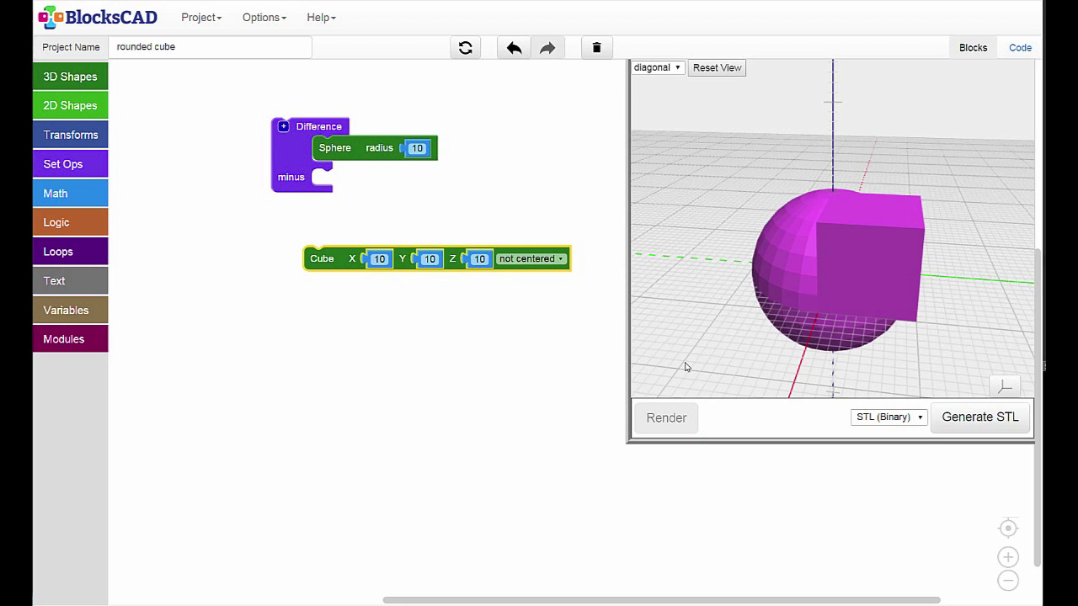
{"action": "mouse_move", "coordinate": [348, 157]}
{"action": "left_mouse_down"}
{"action": "mouse_move", "coordinate": [343, 223]}
{"action": "mouse_move", "coordinate": [338, 154]}
{"action": "left_mouse_up"}
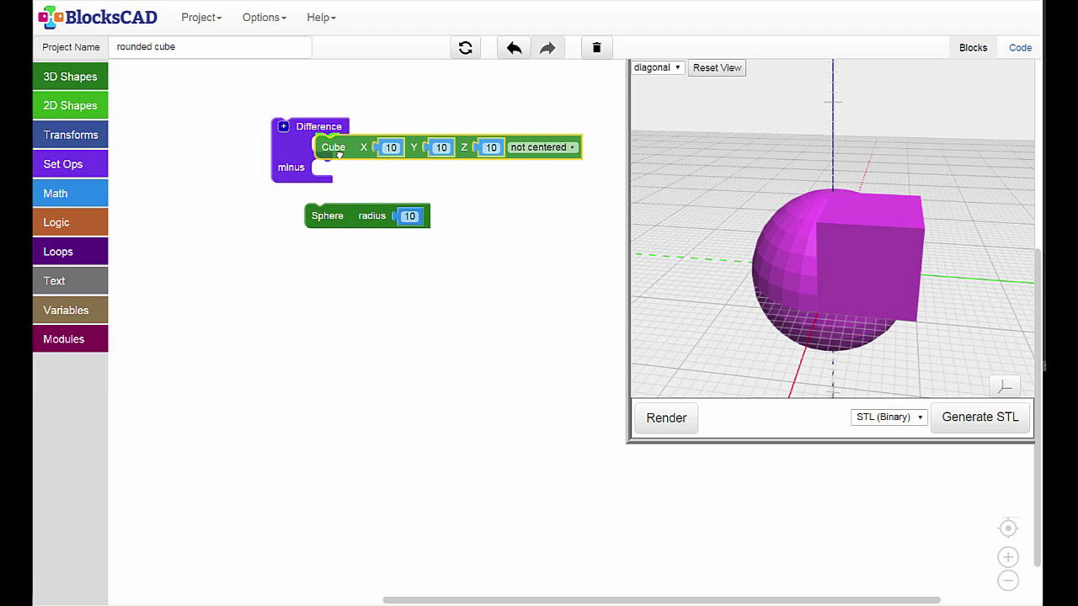
{"action": "left_click_drag", "start_coordinate": [330, 221], "coordinate": [343, 192]}
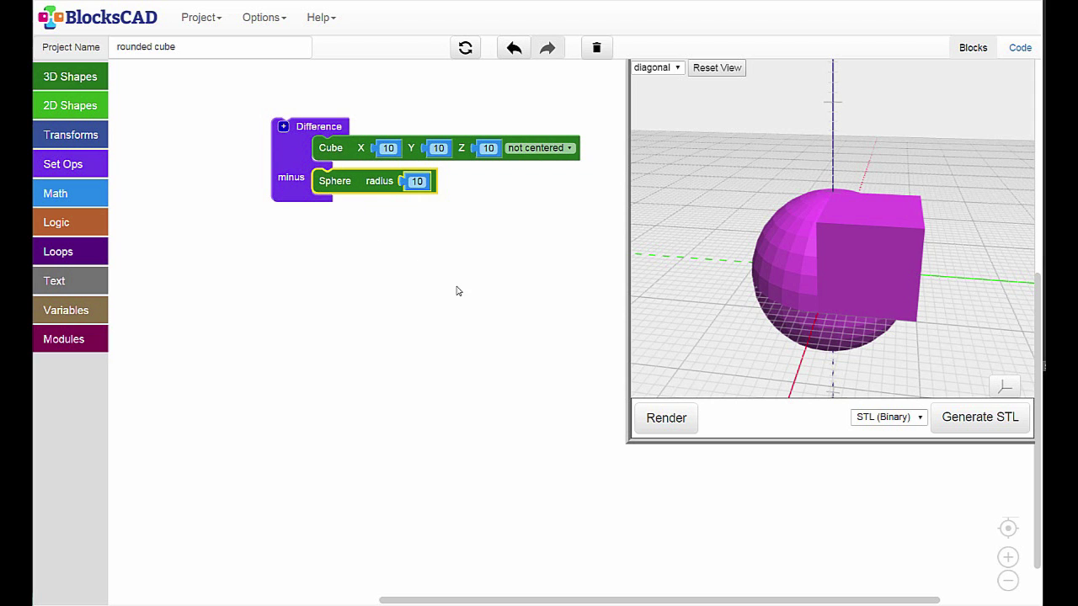
{"action": "left_click", "coordinate": [476, 317]}
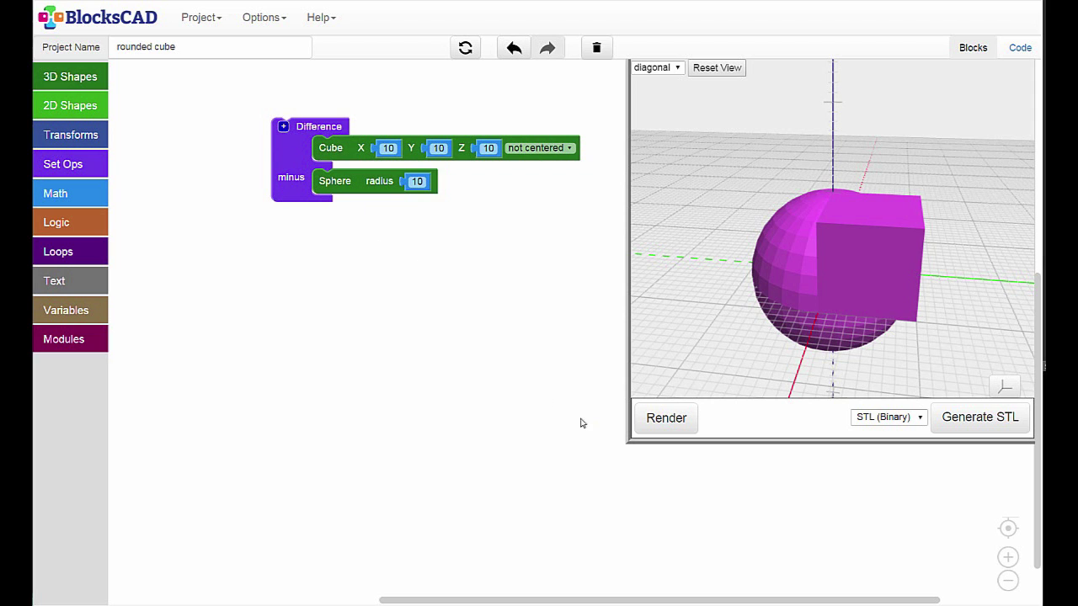
{"action": "left_click", "coordinate": [666, 420]}
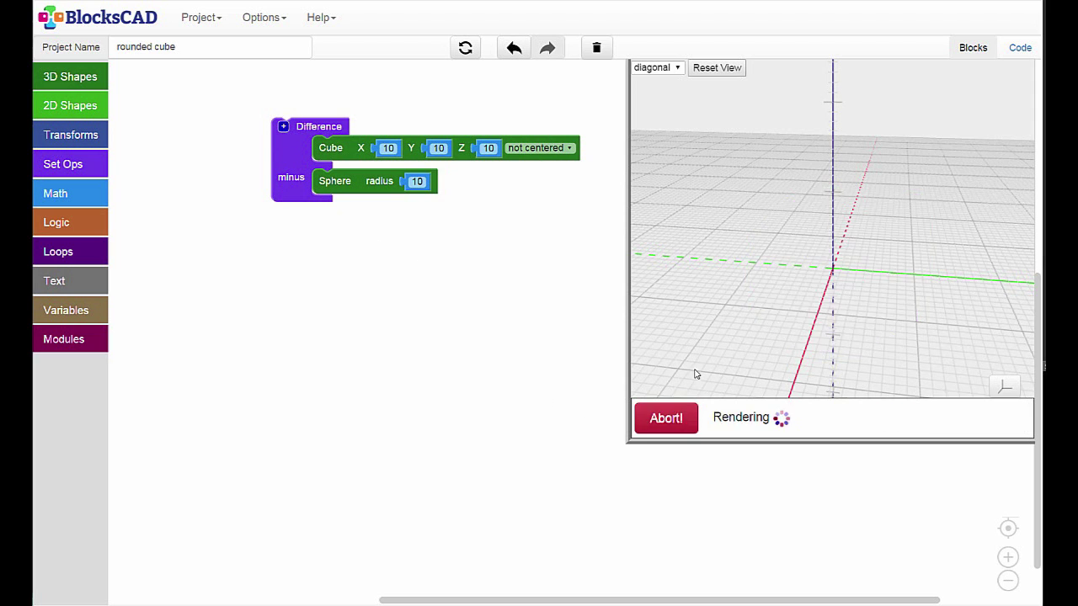
{"action": "left_click_drag", "start_coordinate": [702, 367], "coordinate": [770, 358]}
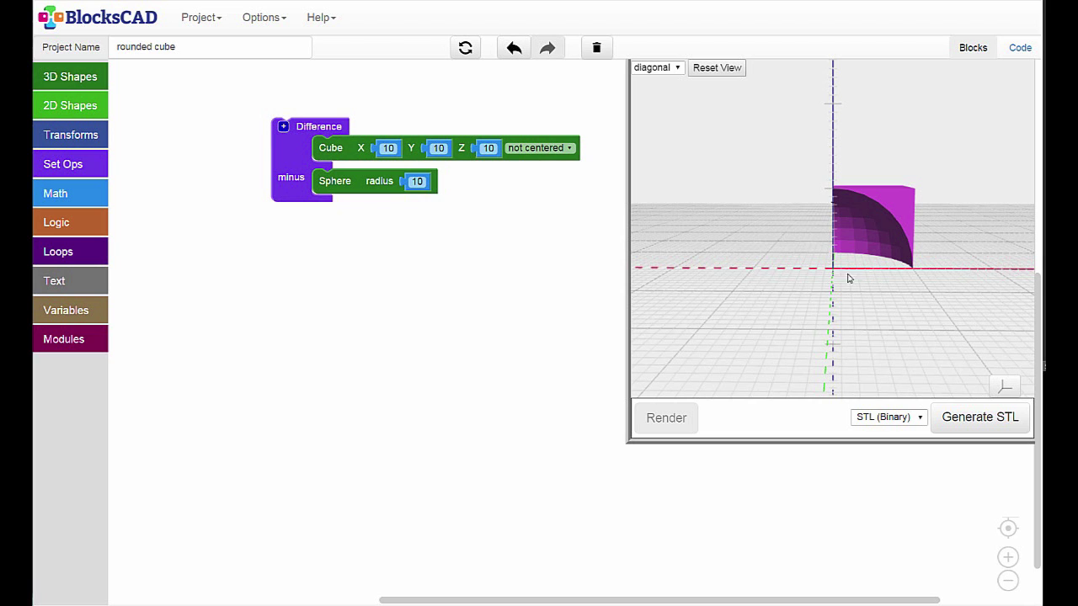
Detach the Sphere from the Difference and wrap it in a Translate block.
{"action": "left_click_drag", "start_coordinate": [340, 189], "coordinate": [337, 284]}
{"action": "left_click", "coordinate": [659, 421]}
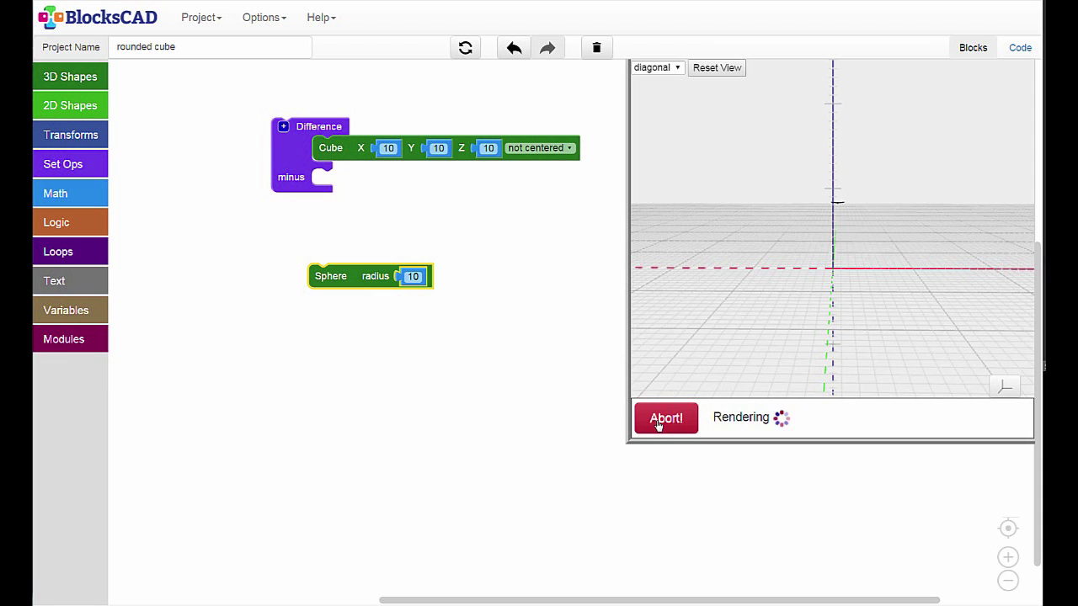
{"action": "left_click_drag", "start_coordinate": [727, 364], "coordinate": [699, 363]}
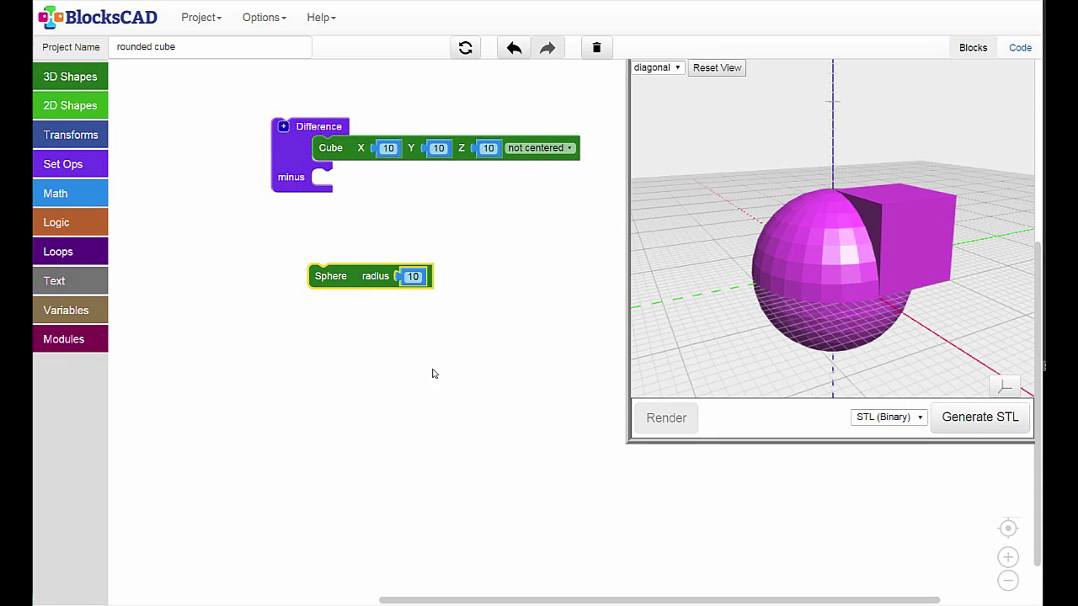
{"action": "left_click", "coordinate": [69, 137]}
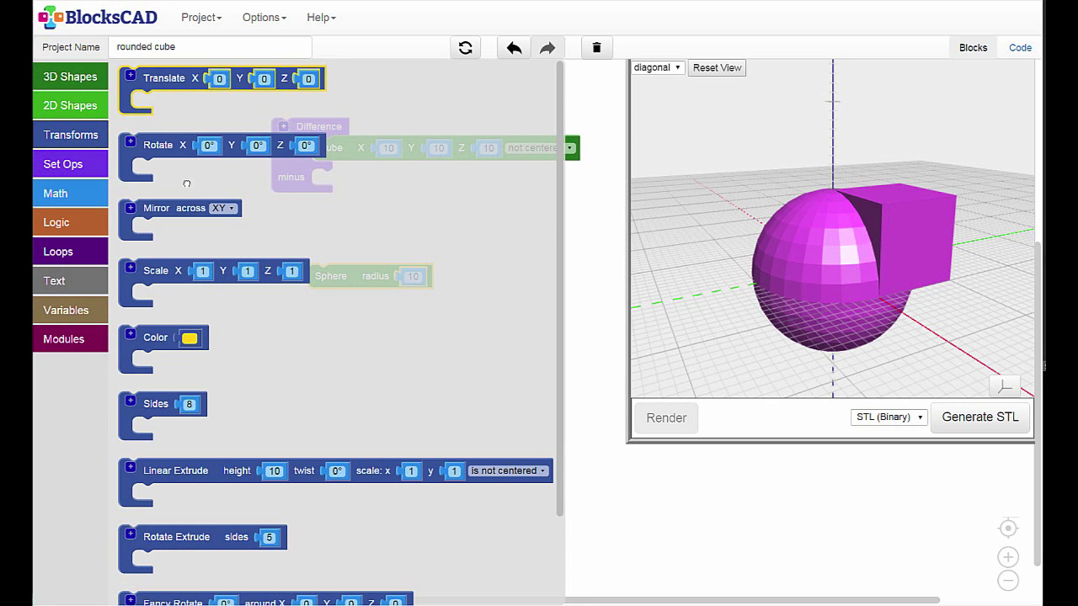
{"action": "left_click_drag", "start_coordinate": [159, 89], "coordinate": [201, 214]}
{"action": "left_click_drag", "start_coordinate": [315, 240], "coordinate": [327, 254]}
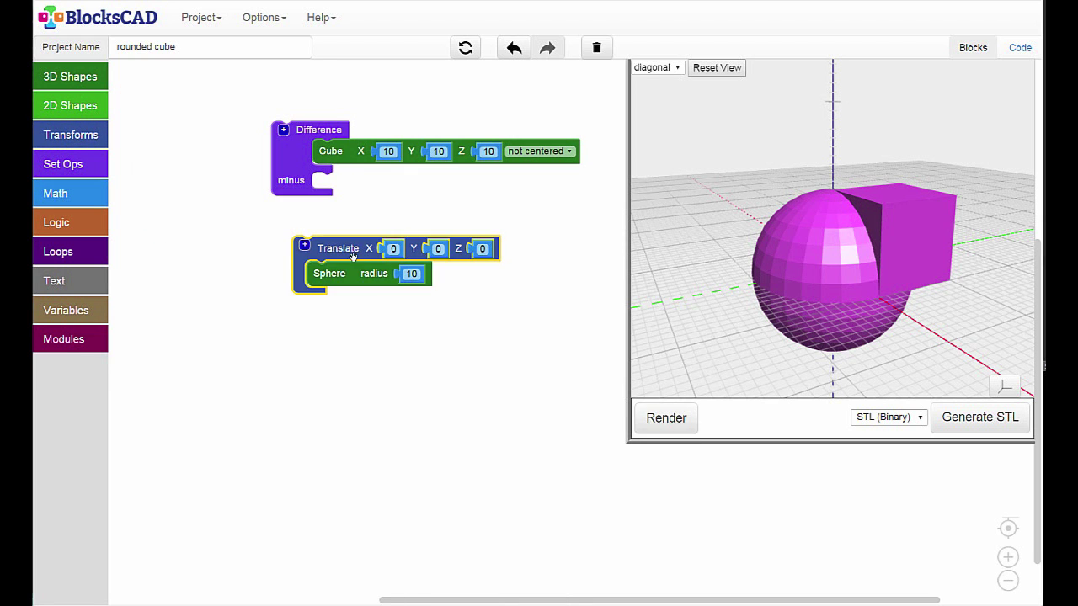
{"action": "left_click_drag", "start_coordinate": [716, 344], "coordinate": [815, 297]}
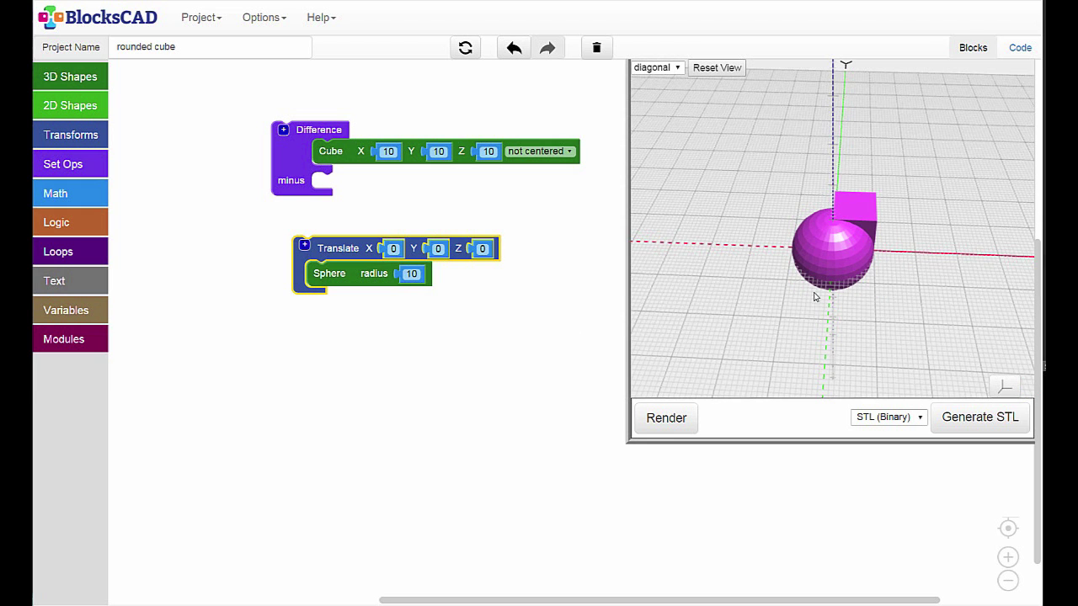
Set the Translate X offset to 22 and subtract the shifted sphere from the cube, rendering the result.
{"action": "left_click", "coordinate": [392, 248]}
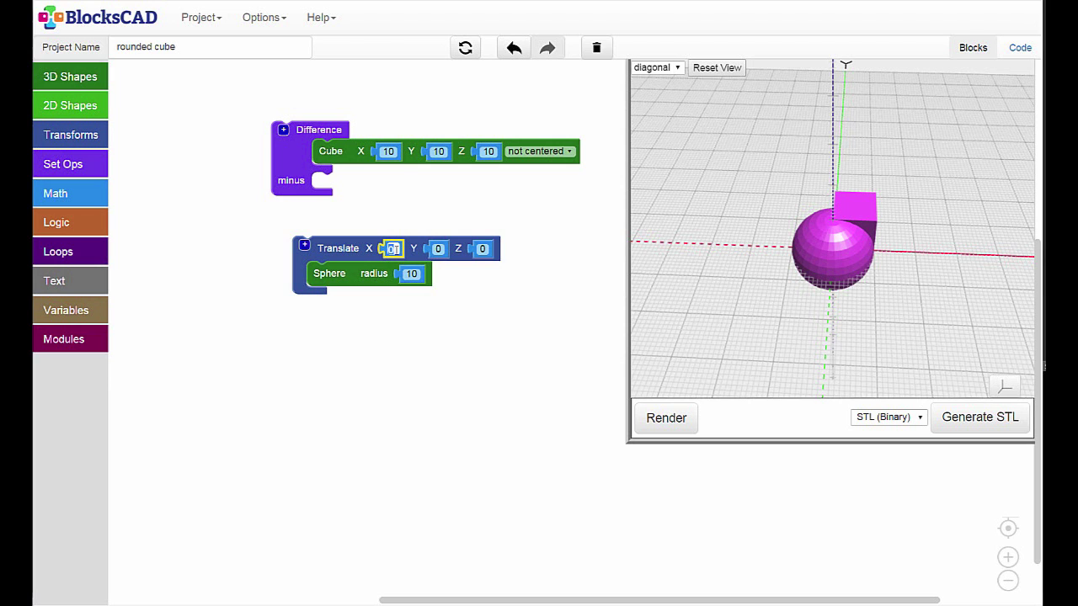
{"action": "type", "text": "20"}
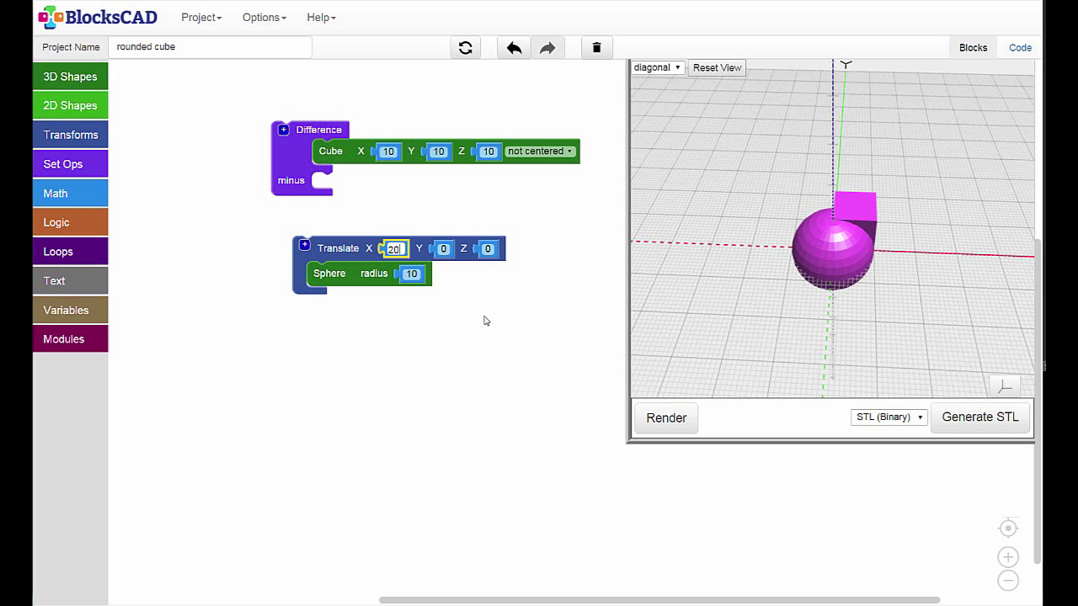
{"action": "left_click", "coordinate": [665, 417]}
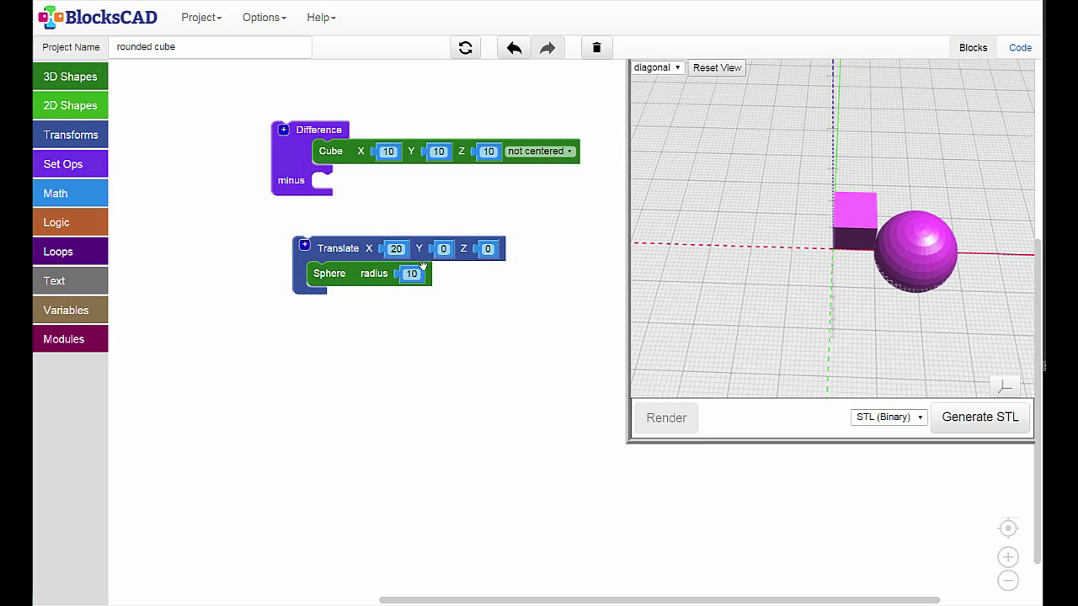
{"action": "left_click", "coordinate": [396, 248]}
{"action": "type", "text": "22"}
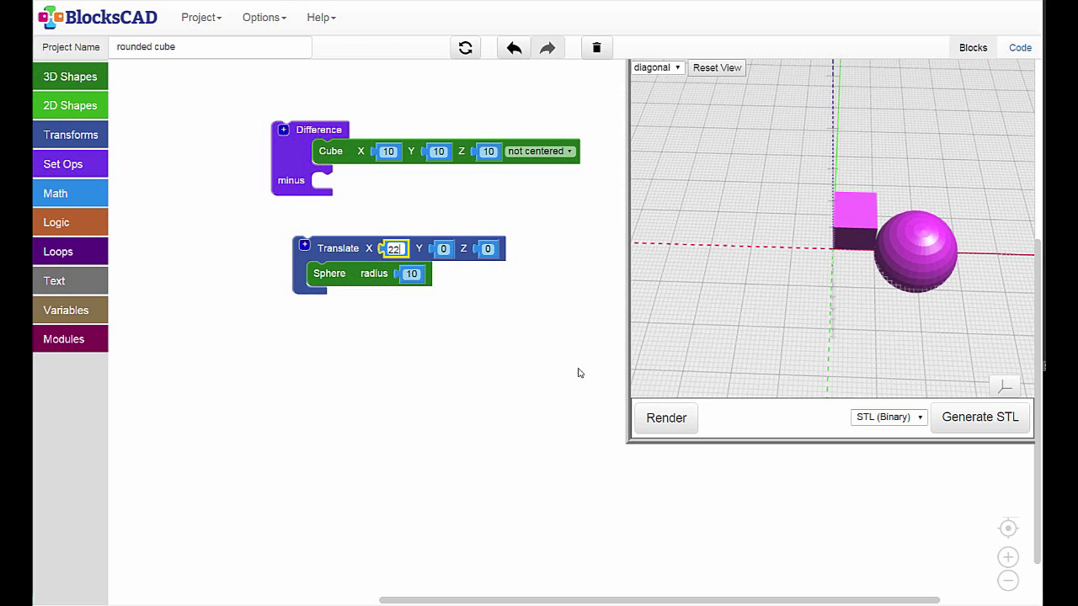
{"action": "left_click", "coordinate": [658, 421]}
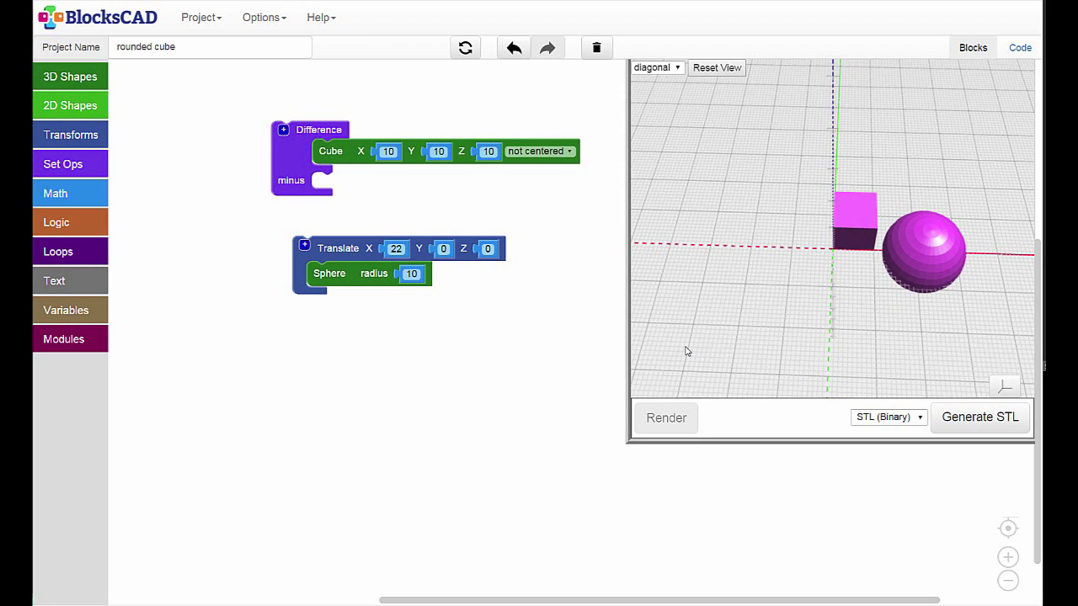
{"action": "left_click_drag", "start_coordinate": [340, 247], "coordinate": [361, 184]}
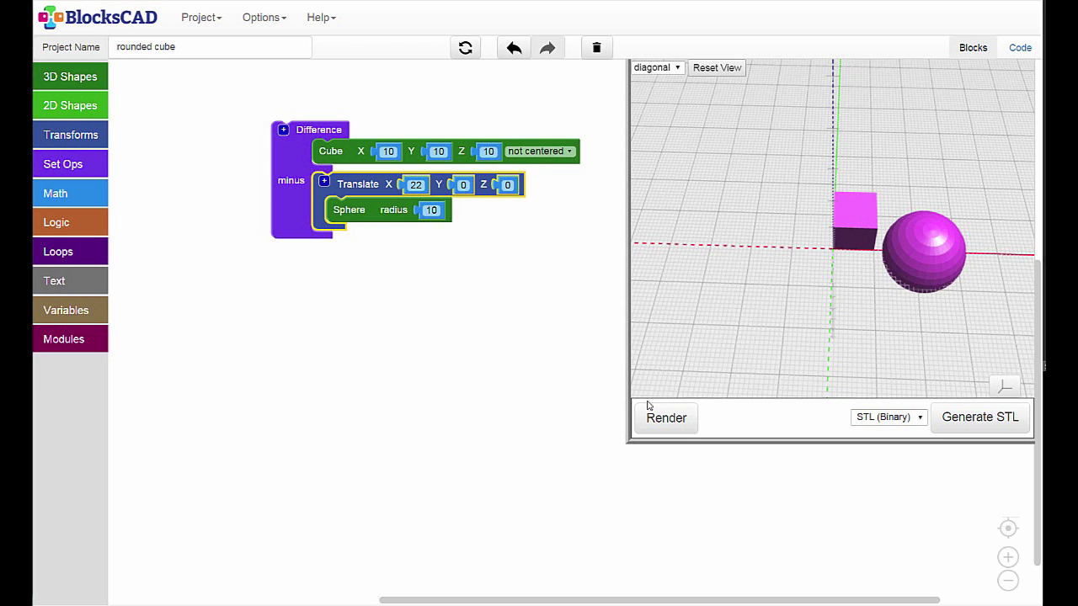
{"action": "left_click", "coordinate": [671, 420]}
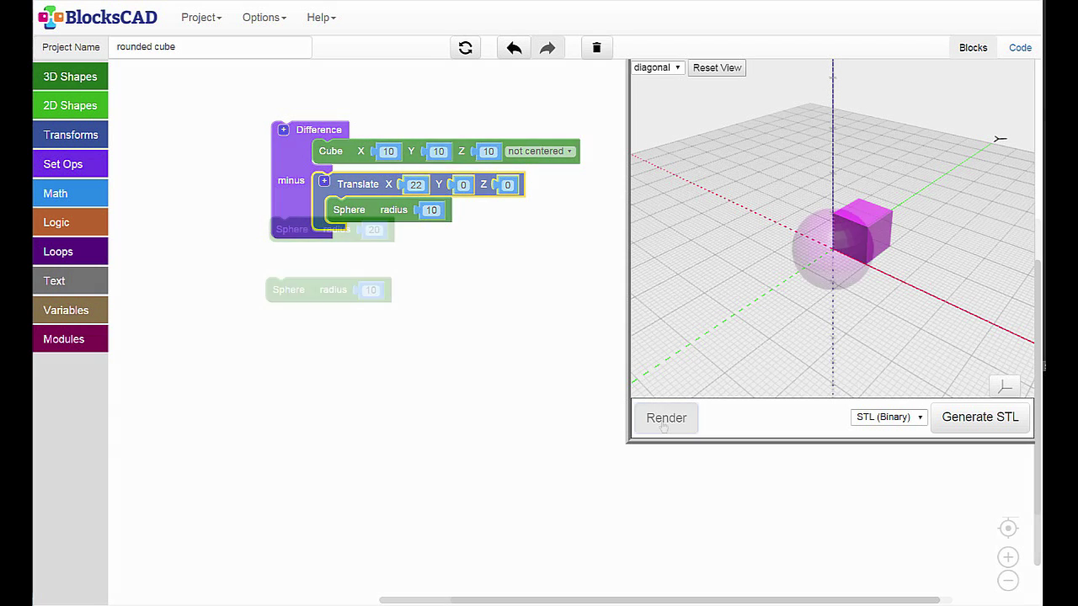
{"action": "left_click", "coordinate": [665, 418]}
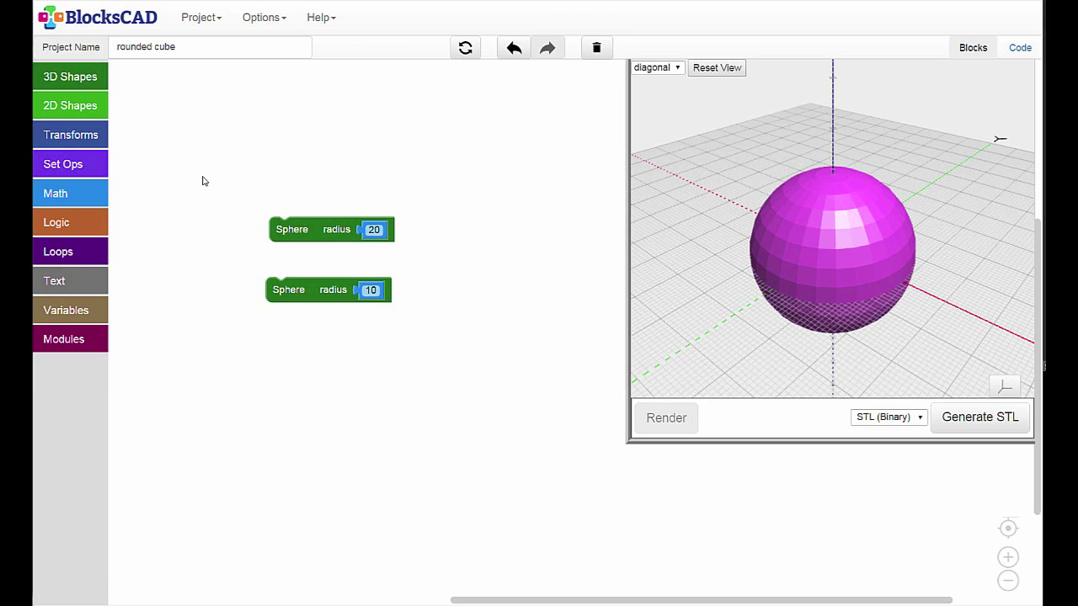
Subtract the radius-10 Sphere from the radius-20 Sphere in a new Difference block and render.
{"action": "left_click", "coordinate": [48, 164]}
{"action": "left_click_drag", "start_coordinate": [133, 193], "coordinate": [194, 225]}
{"action": "left_click_drag", "start_coordinate": [314, 240], "coordinate": [266, 225]}
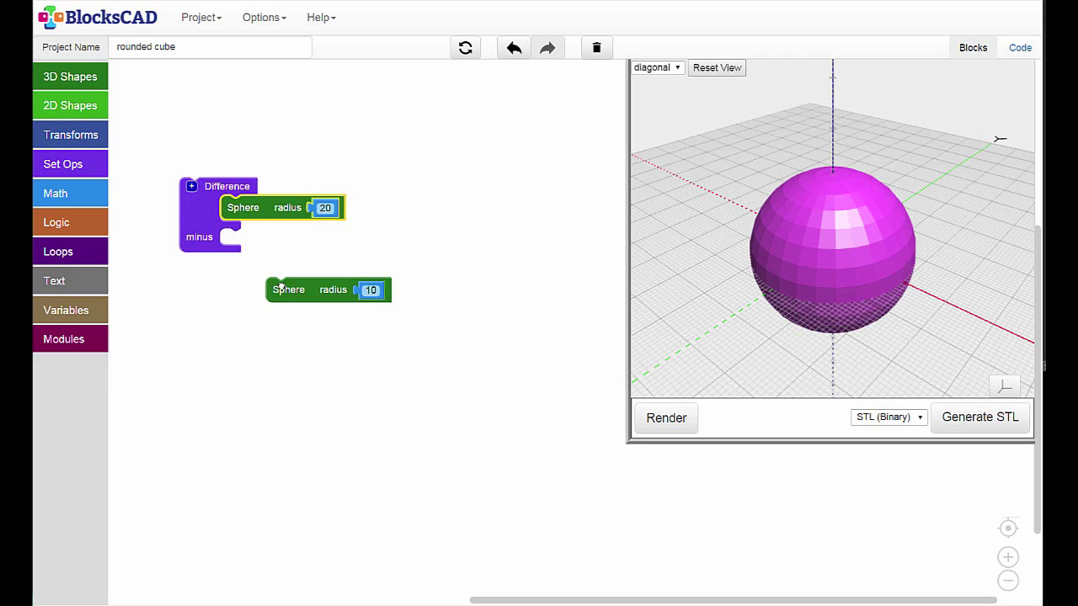
{"action": "left_click_drag", "start_coordinate": [282, 289], "coordinate": [236, 240]}
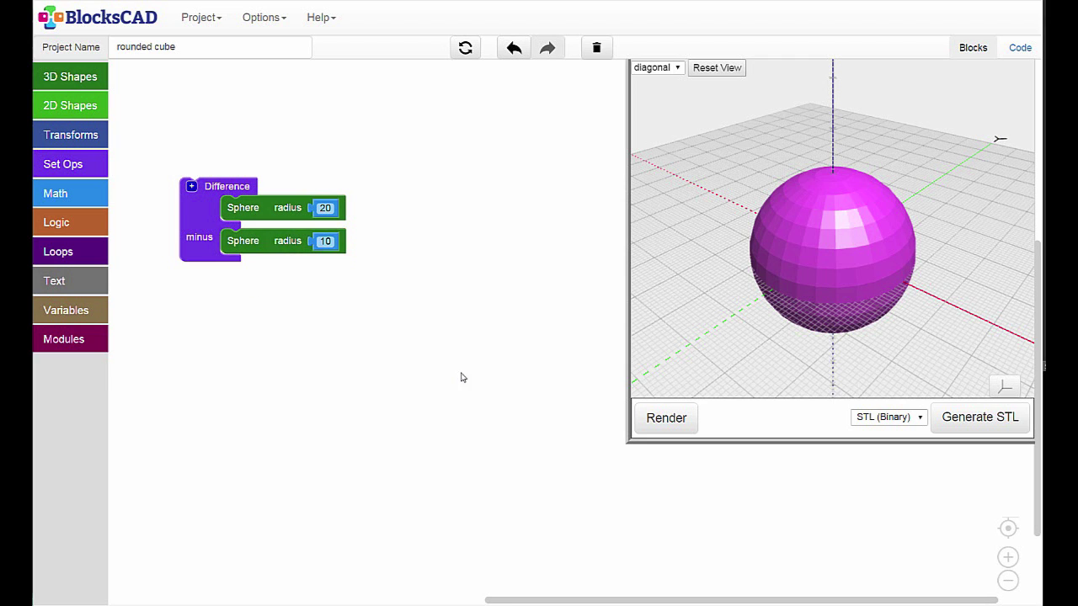
{"action": "left_click", "coordinate": [663, 418]}
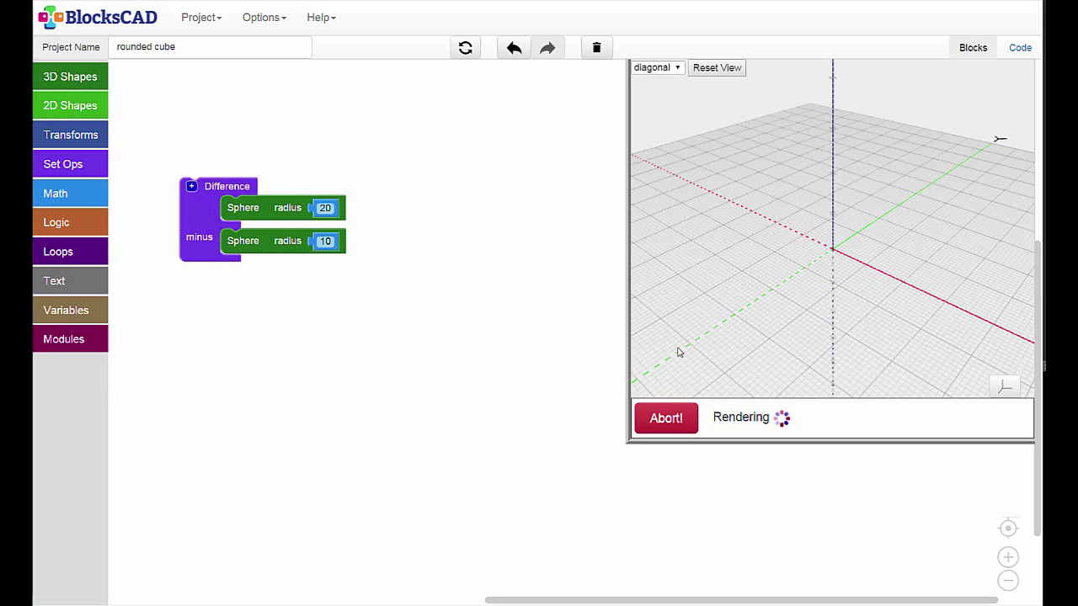
Orbit and zoom into the hollow sphere, then reset to the default diagonal view.
{"action": "left_click_drag", "start_coordinate": [760, 361], "coordinate": [772, 341]}
{"action": "scroll", "coordinate": [759, 343], "scroll_direction": "up", "scroll_amount": 3}
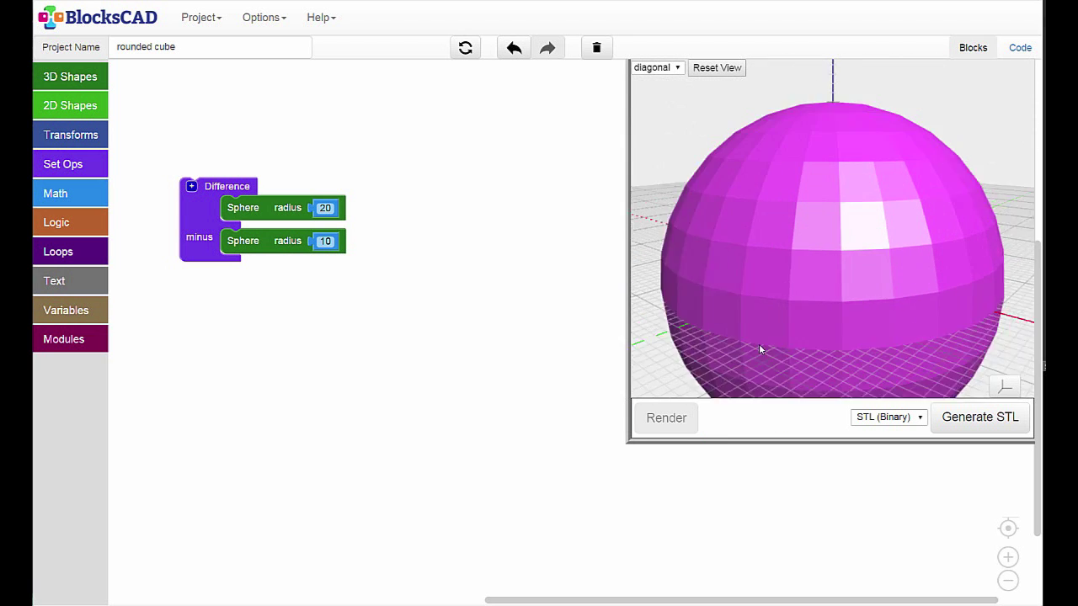
{"action": "scroll", "coordinate": [760, 345], "scroll_direction": "up", "scroll_amount": 5}
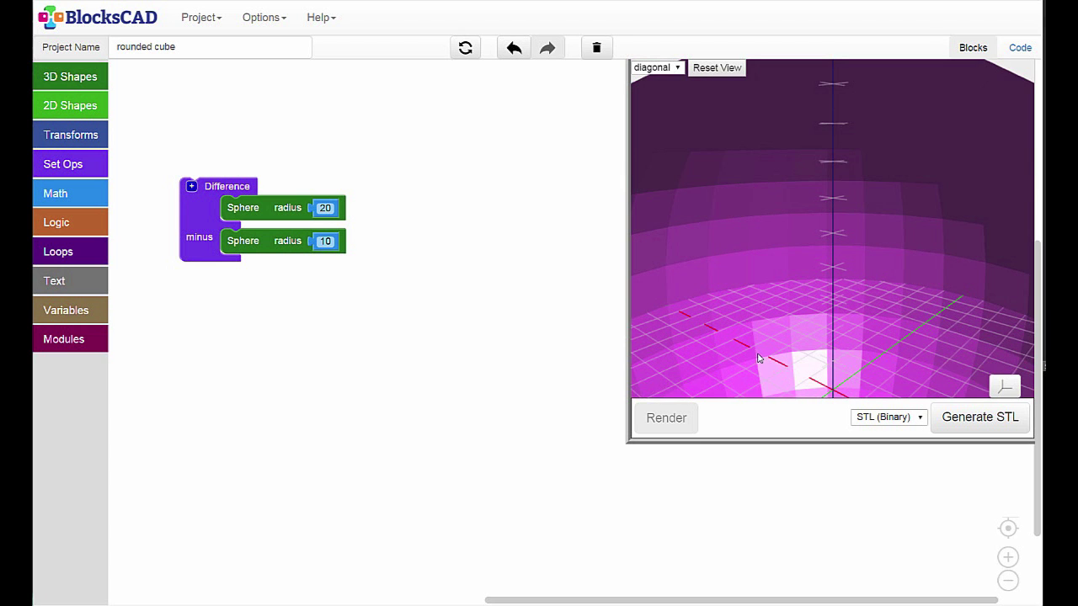
{"action": "mouse_move", "coordinate": [758, 358]}
{"action": "left_mouse_down"}
{"action": "mouse_move", "coordinate": [741, 336]}
{"action": "mouse_move", "coordinate": [678, 364]}
{"action": "mouse_move", "coordinate": [714, 392]}
{"action": "mouse_move", "coordinate": [768, 358]}
{"action": "left_mouse_up"}
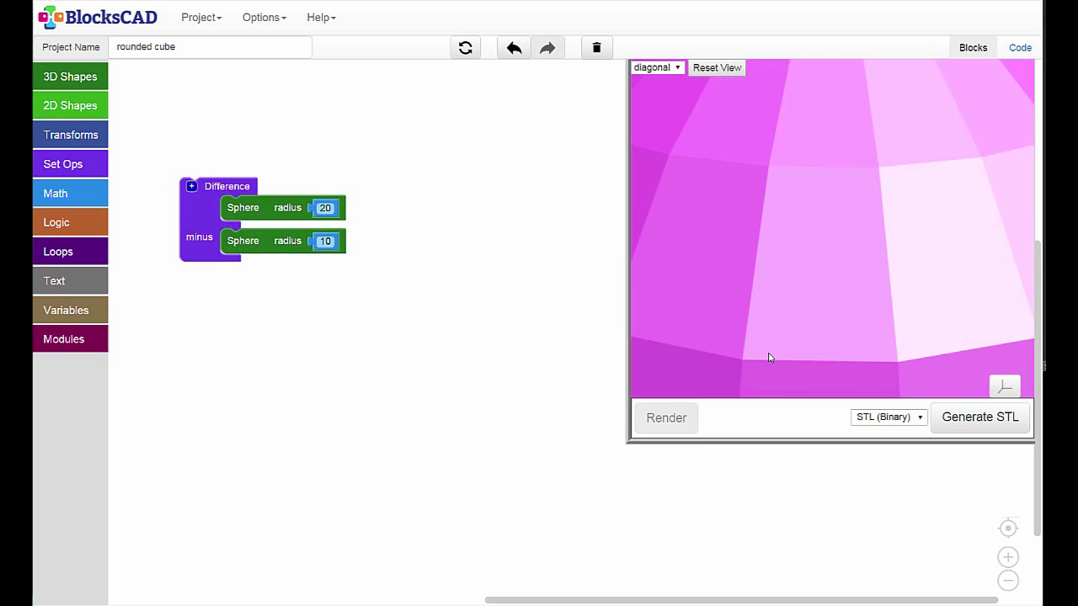
{"action": "double_click", "coordinate": [768, 358]}
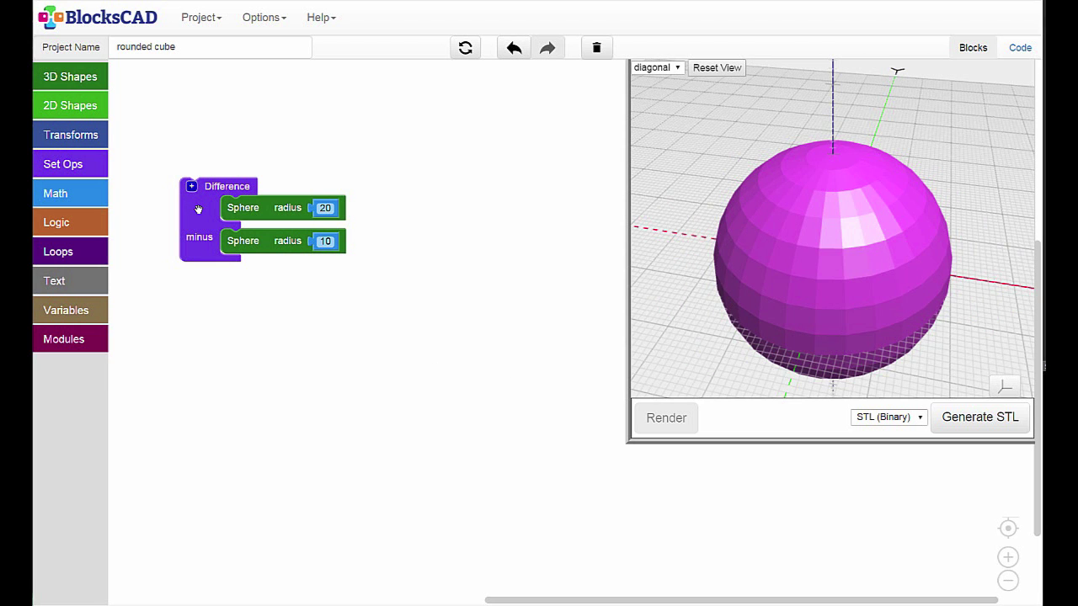
Add a Cube block sized 20×20×20 and render it.
{"action": "left_click", "coordinate": [67, 79]}
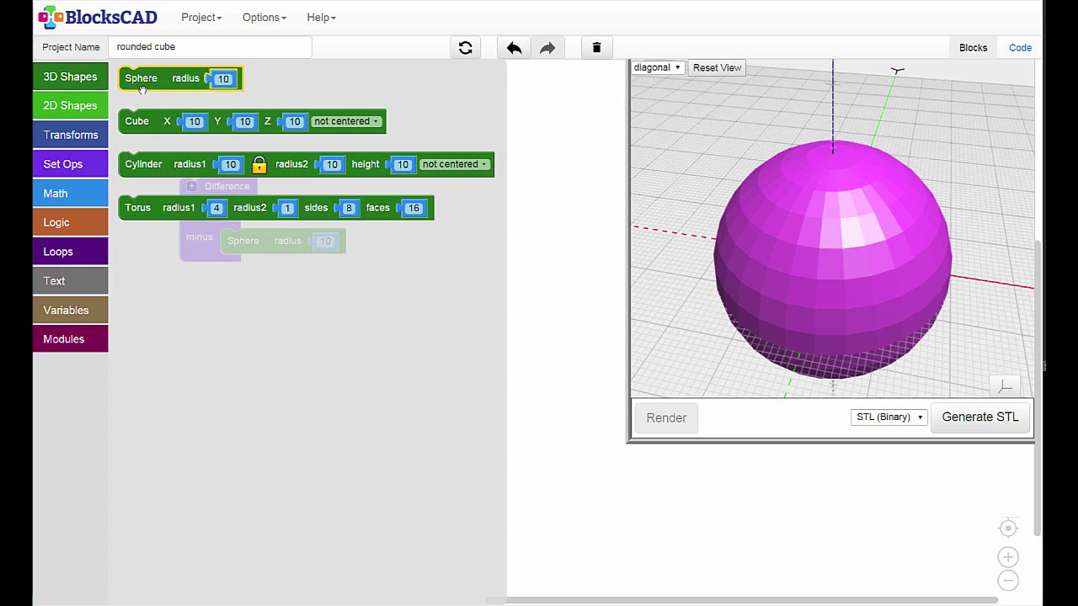
{"action": "left_click_drag", "start_coordinate": [174, 255], "coordinate": [214, 340]}
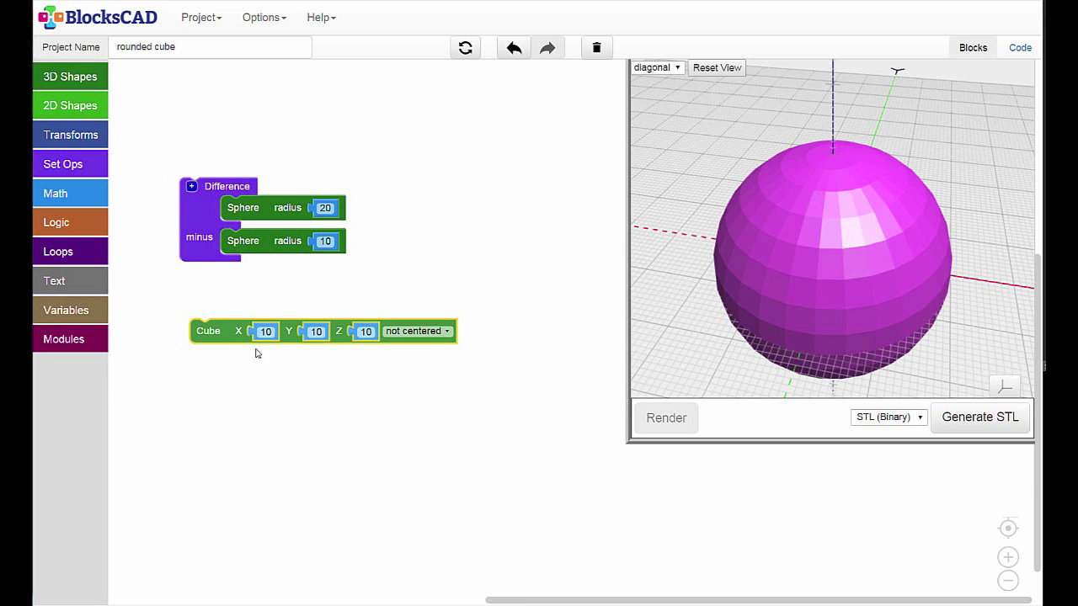
{"action": "left_click", "coordinate": [265, 331]}
{"action": "type", "text": "20"}
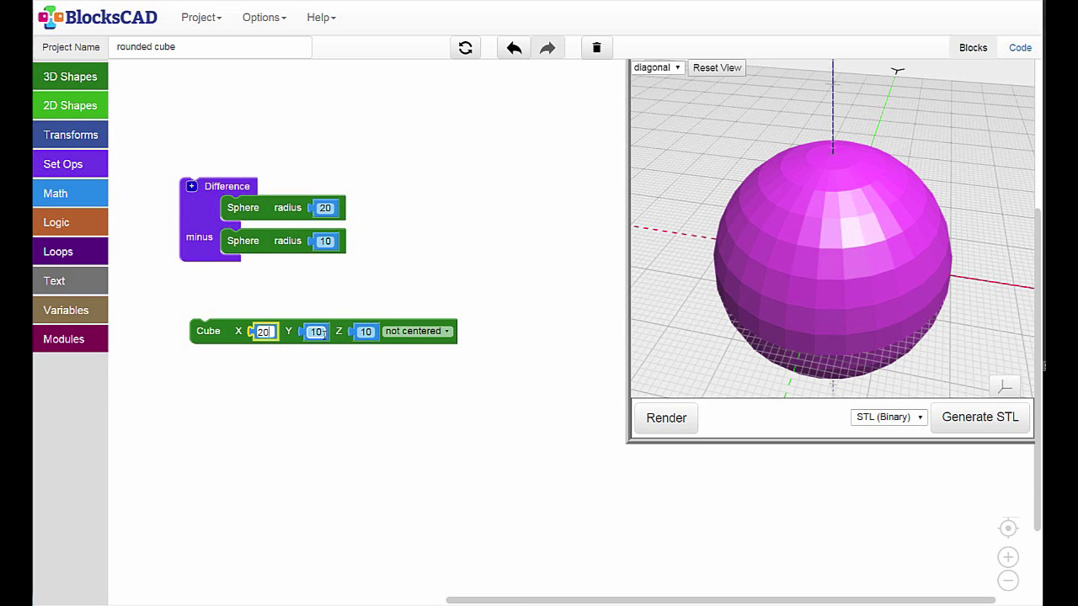
{"action": "left_click", "coordinate": [317, 332]}
{"action": "type", "text": "20"}
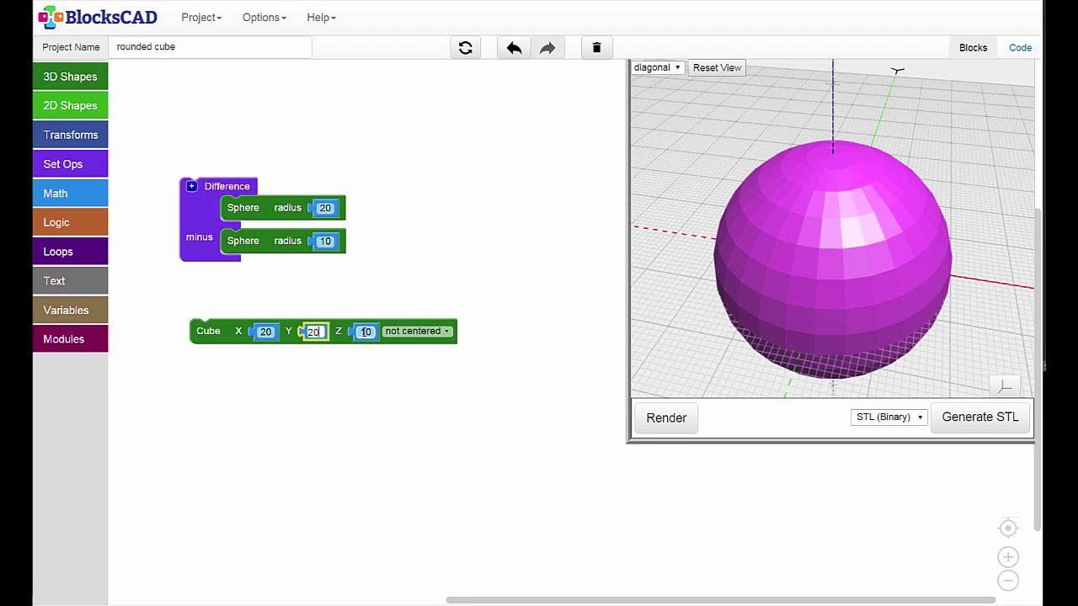
{"action": "left_click", "coordinate": [365, 332]}
{"action": "type", "text": "20"}
{"action": "left_click", "coordinate": [394, 388]}
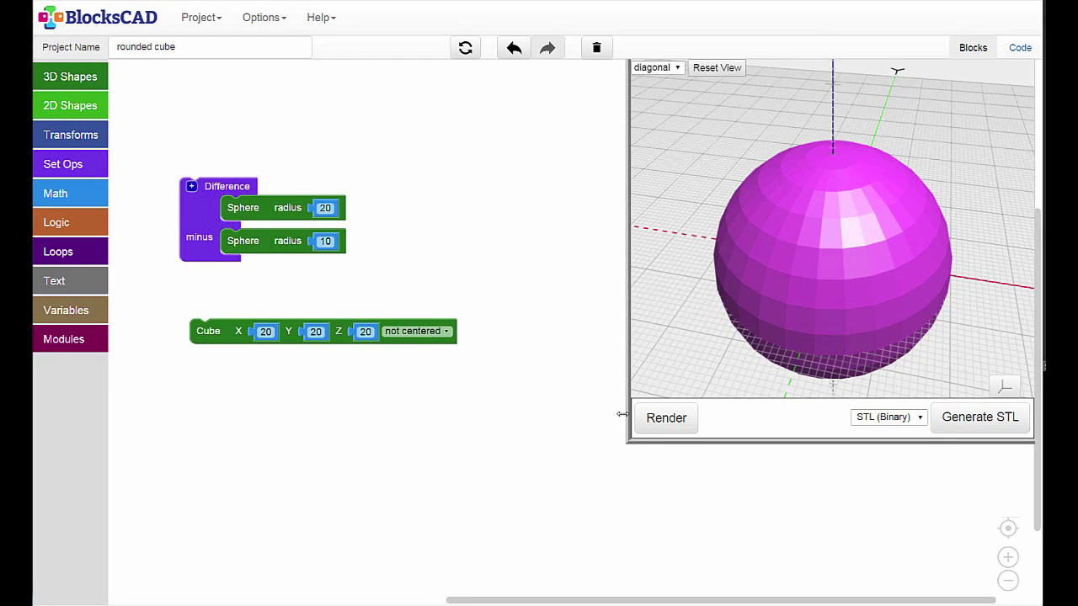
{"action": "left_click", "coordinate": [667, 423]}
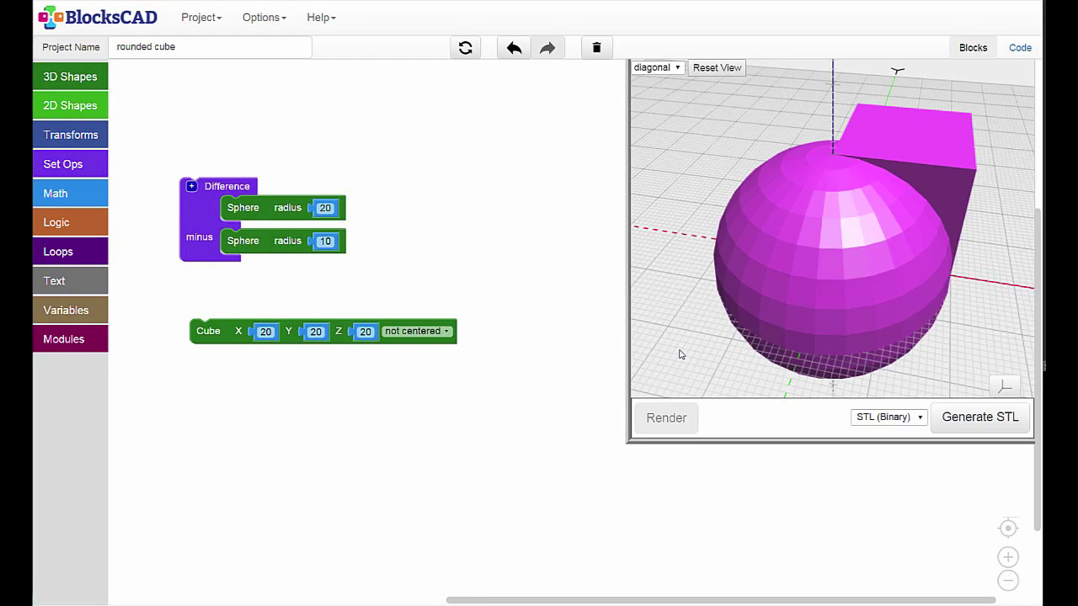
Add a third minus input to the Difference, subtract the 20×20×20 cube, and render the cut-away sphere.
{"action": "left_click", "coordinate": [192, 186]}
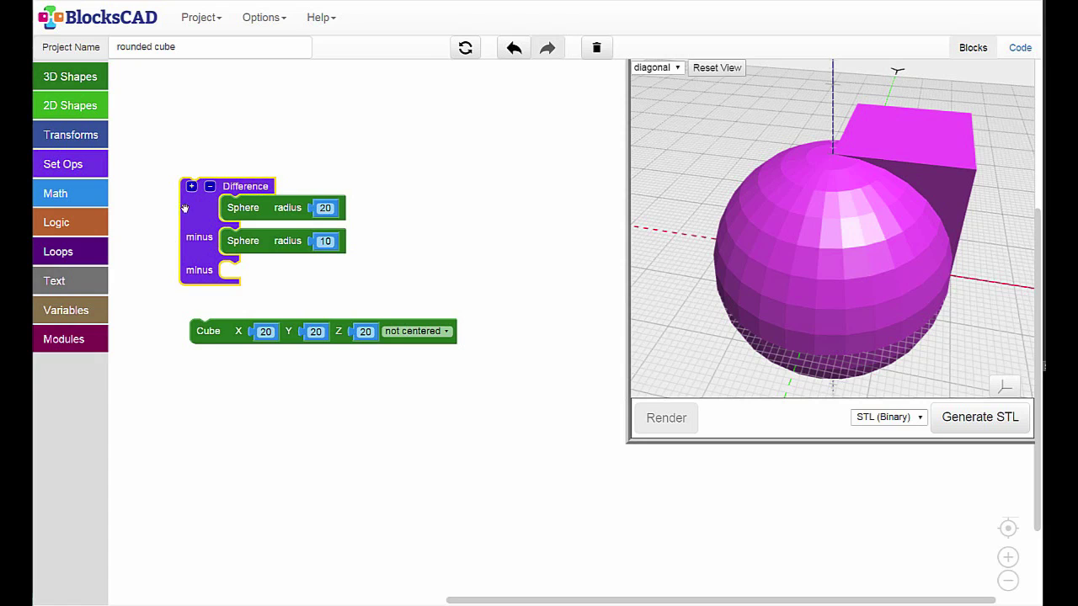
{"action": "left_click_drag", "start_coordinate": [212, 318], "coordinate": [253, 281]}
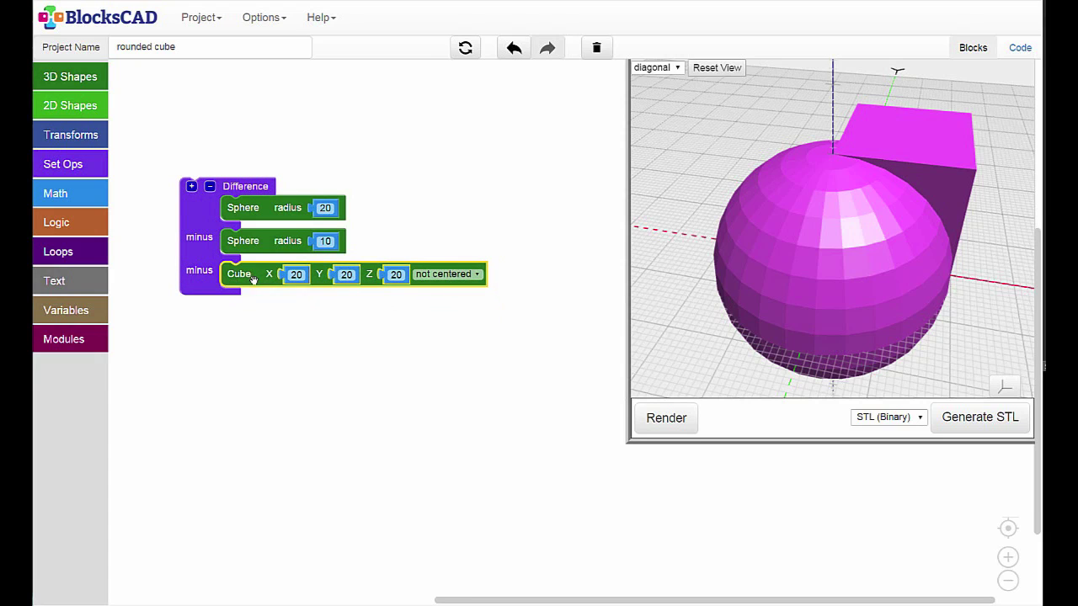
{"action": "left_click", "coordinate": [673, 425]}
{"action": "scroll", "coordinate": [695, 337], "scroll_direction": "down", "scroll_amount": 2}
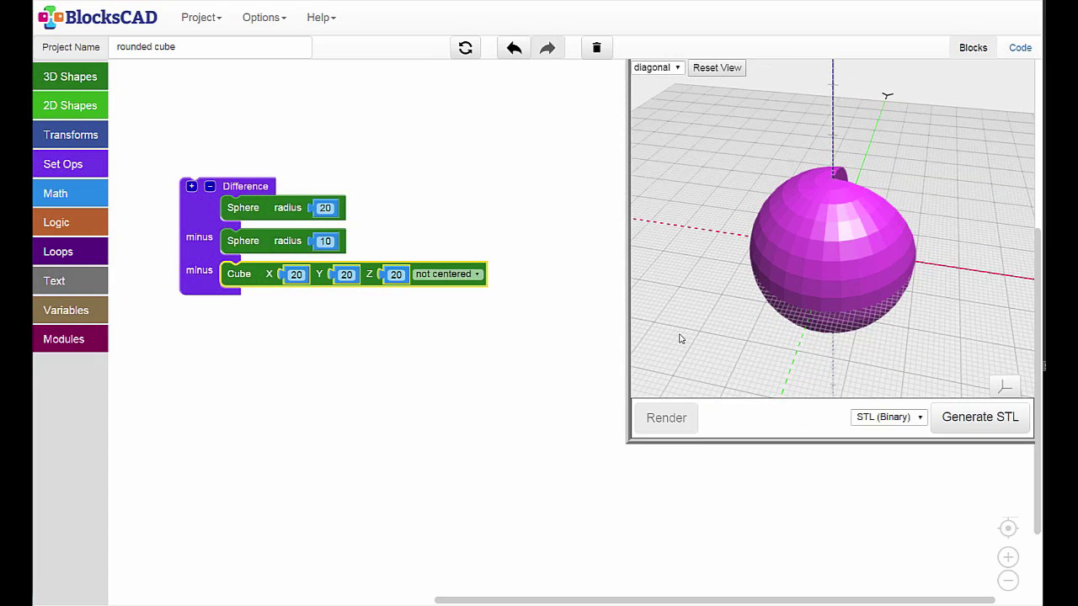
{"action": "left_click_drag", "start_coordinate": [680, 337], "coordinate": [796, 340]}
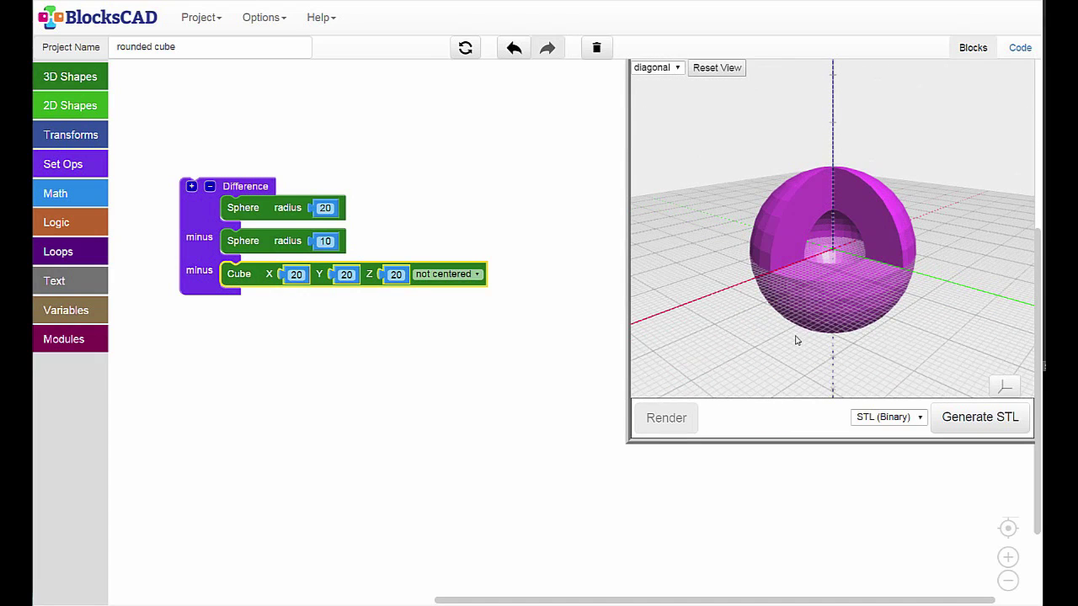
Hide the grid and axes and orbit to show the hollow inner cavity.
{"action": "left_click", "coordinate": [1004, 385]}
{"action": "scroll", "coordinate": [884, 347], "scroll_direction": "up", "scroll_amount": 2}
{"action": "left_click_drag", "start_coordinate": [872, 353], "coordinate": [863, 352]}
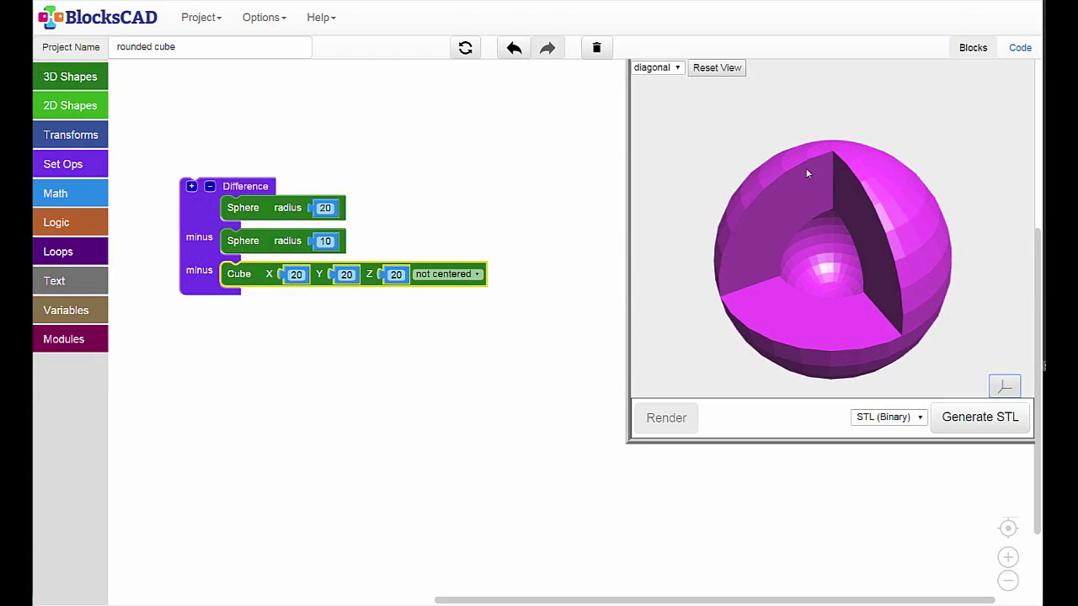